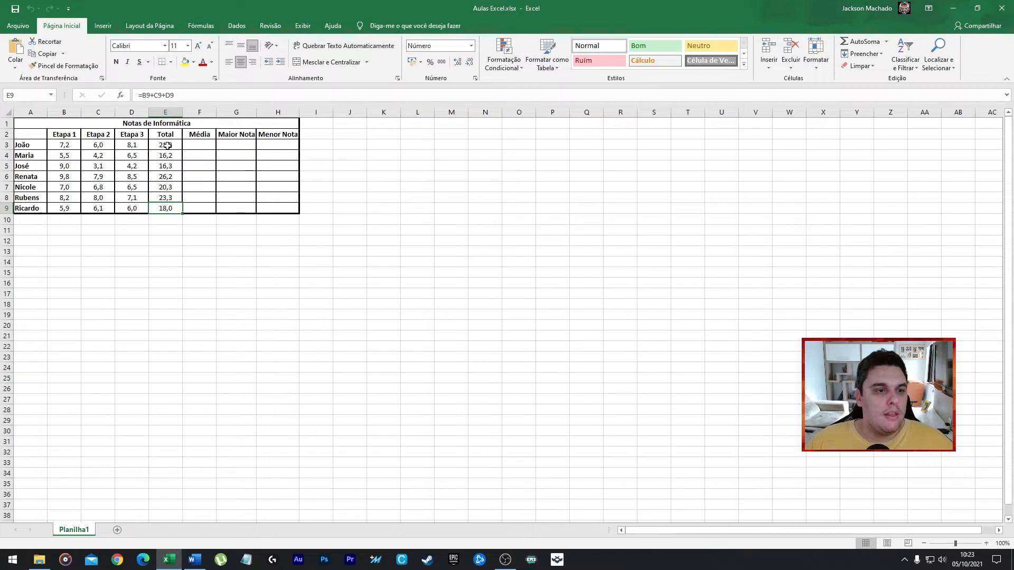
Examine the existing formula in E3 and the Total, Média, Maior Nota and Menor Nota headings of the grades table
click(167, 144)
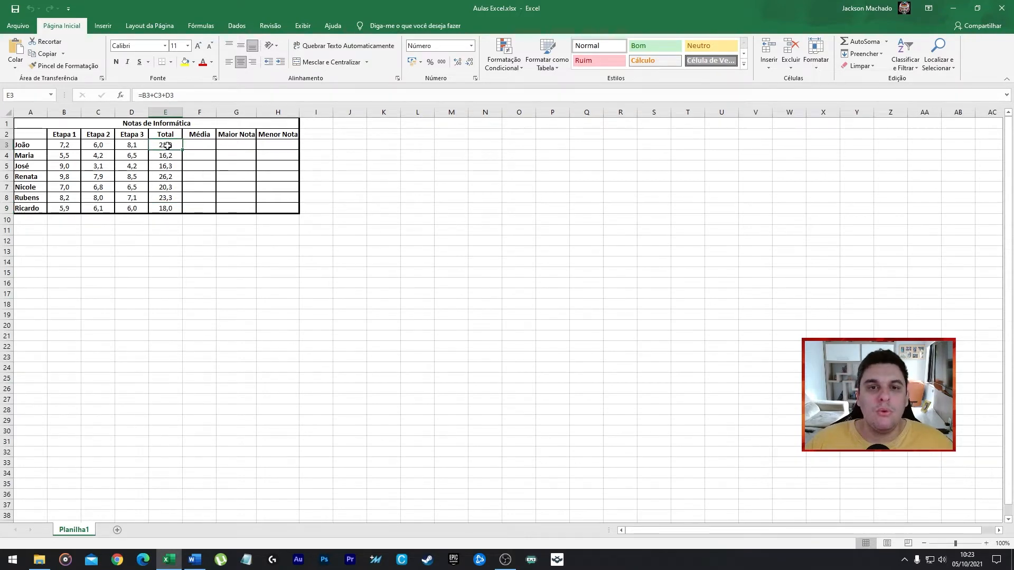
click(194, 156)
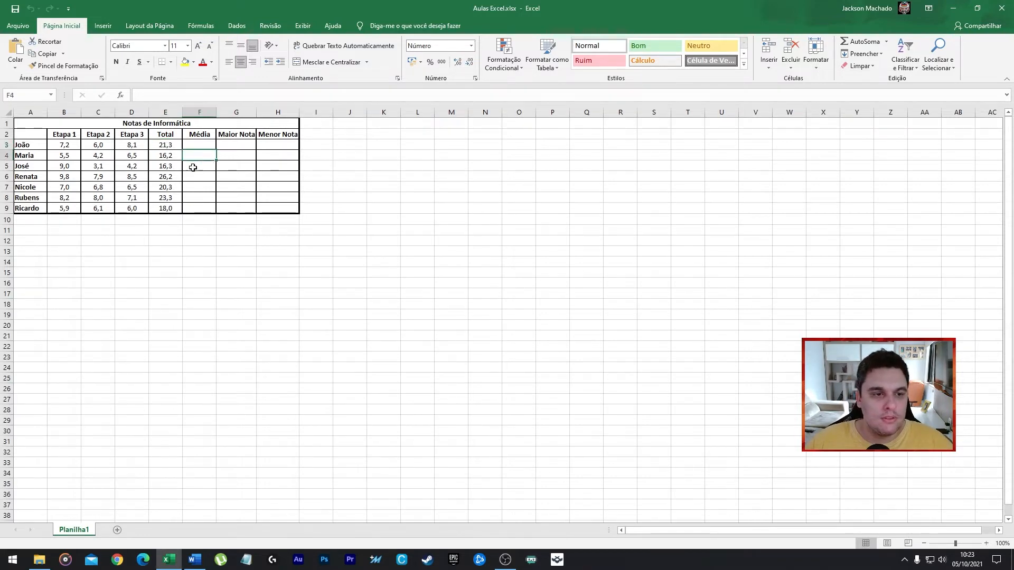
click(175, 137)
click(201, 136)
click(237, 136)
click(269, 135)
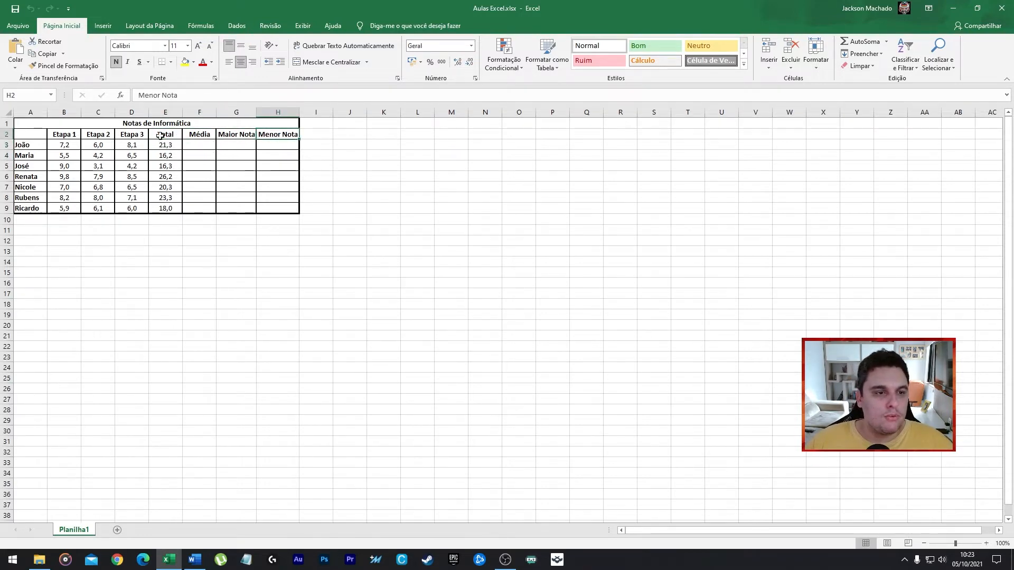
click(160, 135)
click(199, 136)
click(237, 136)
click(274, 136)
click(164, 136)
click(199, 136)
click(238, 136)
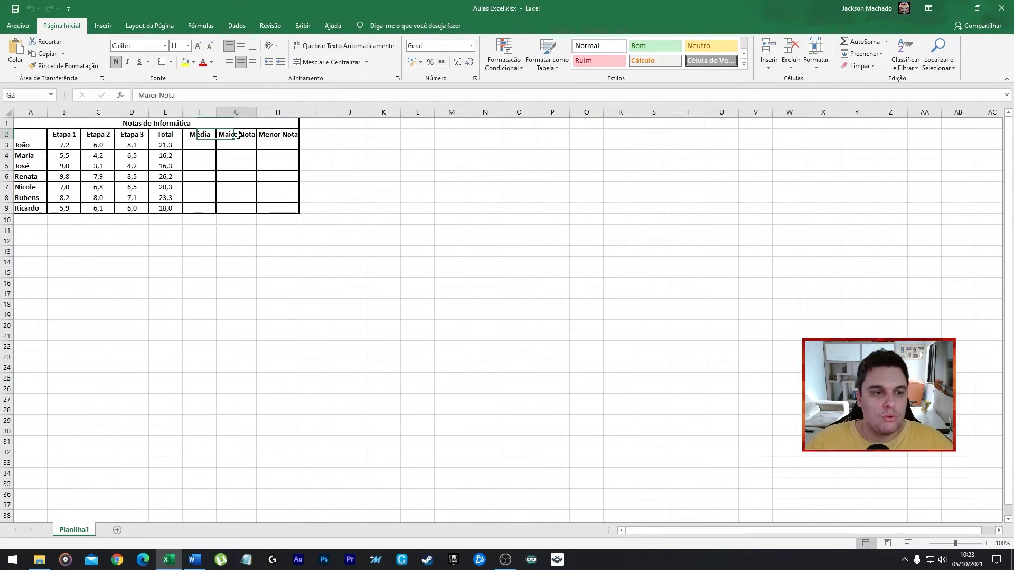
click(272, 135)
click(176, 136)
click(176, 146)
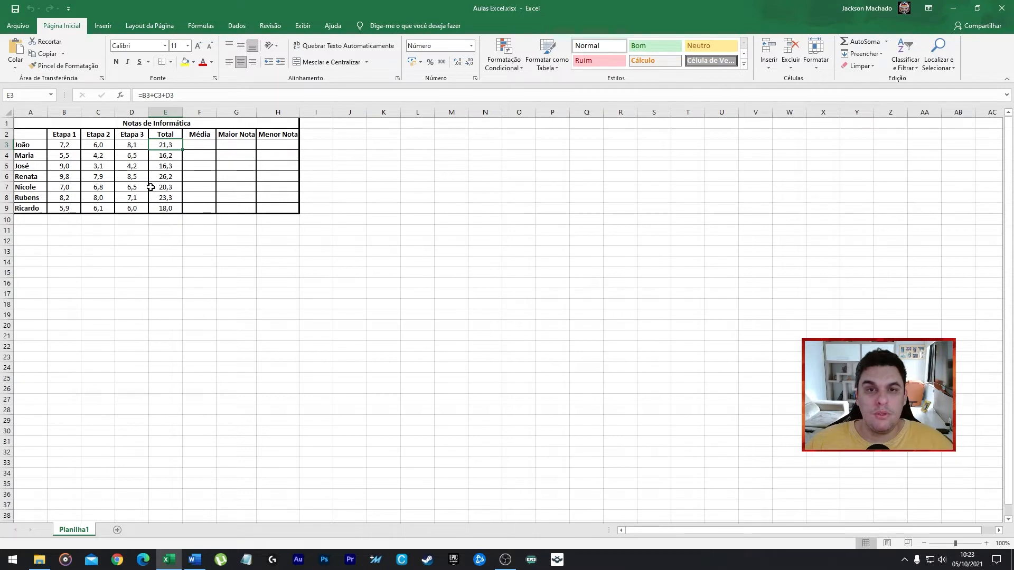
click(197, 166)
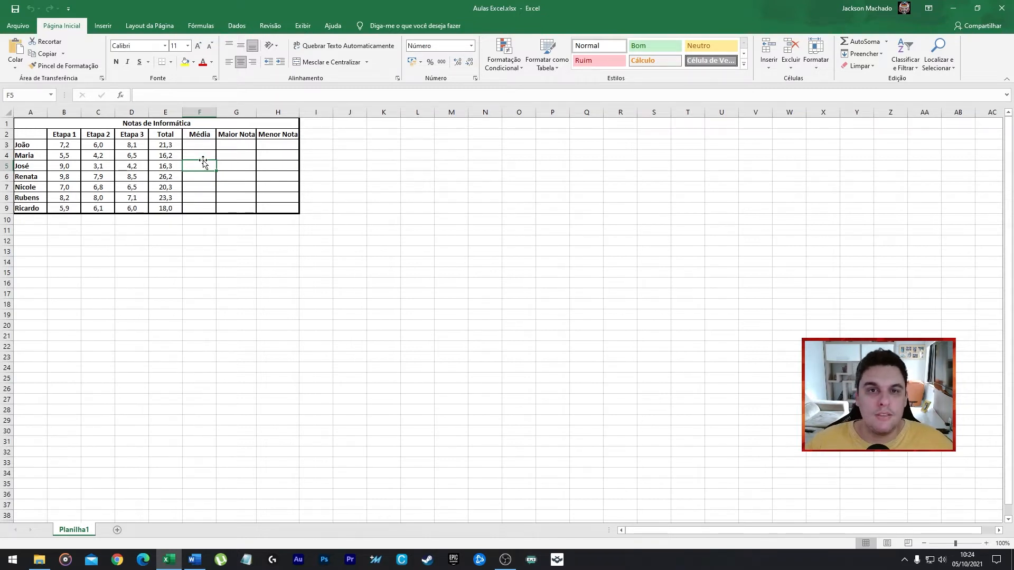
Clear the existing formulas from the Total column, cells E3:E9
click(168, 148)
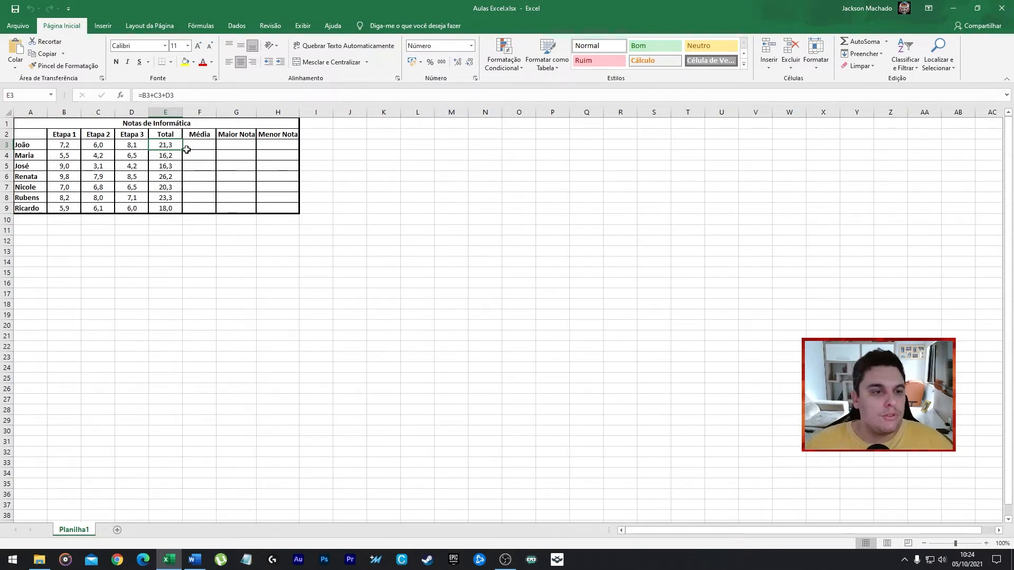
drag(166, 145, 177, 206)
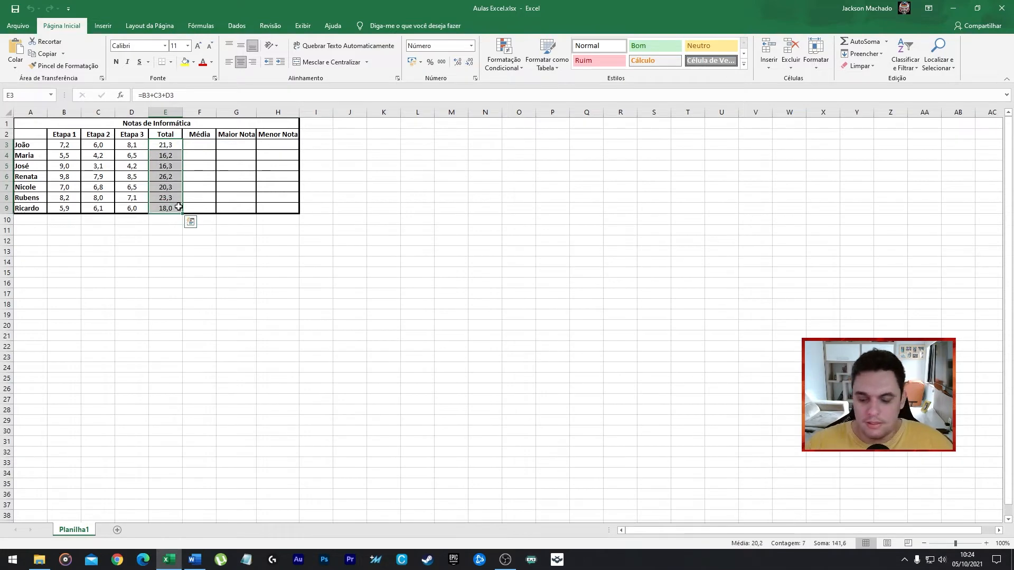
key(Delete)
click(66, 137)
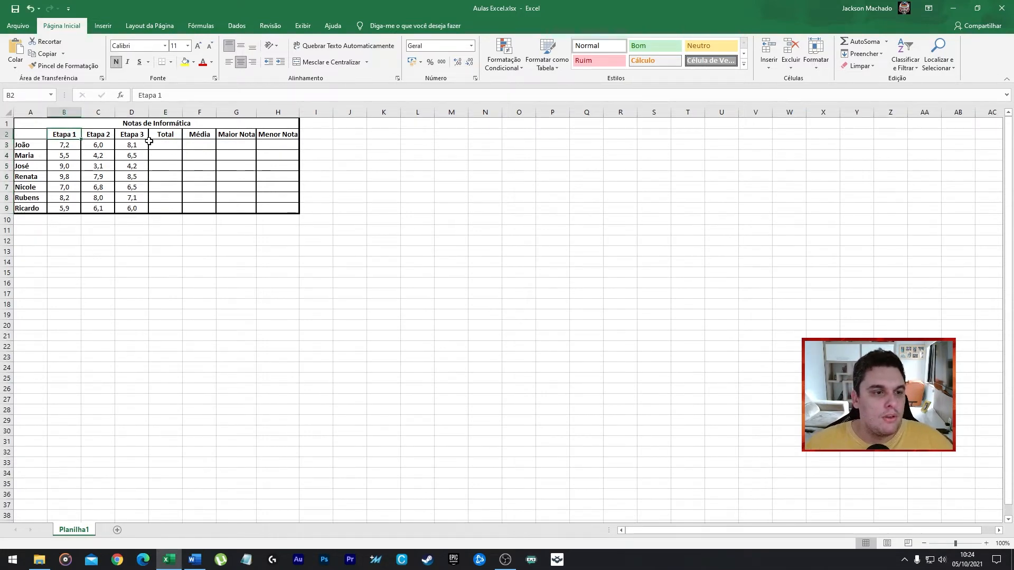
key(Down)
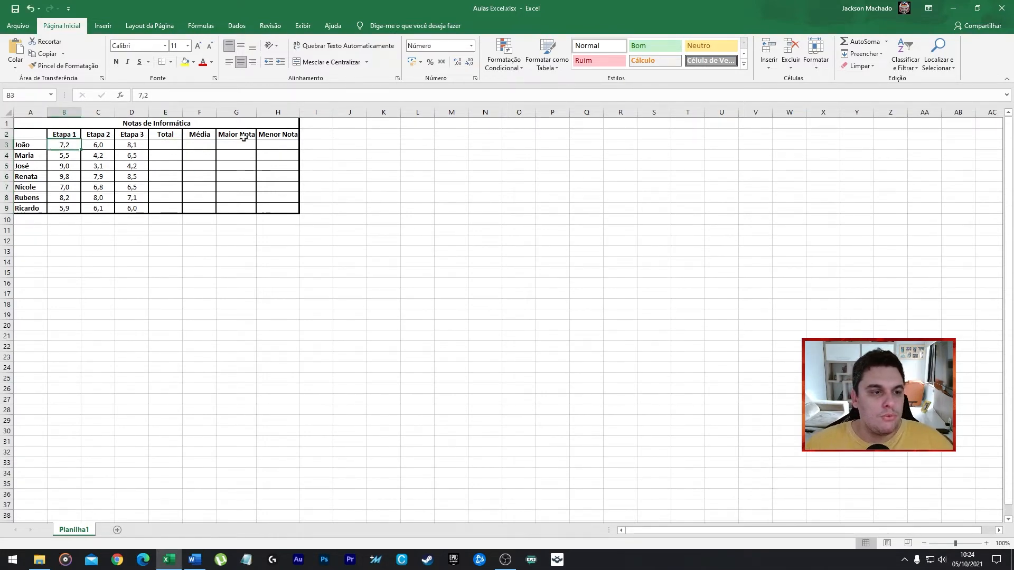
click(732, 131)
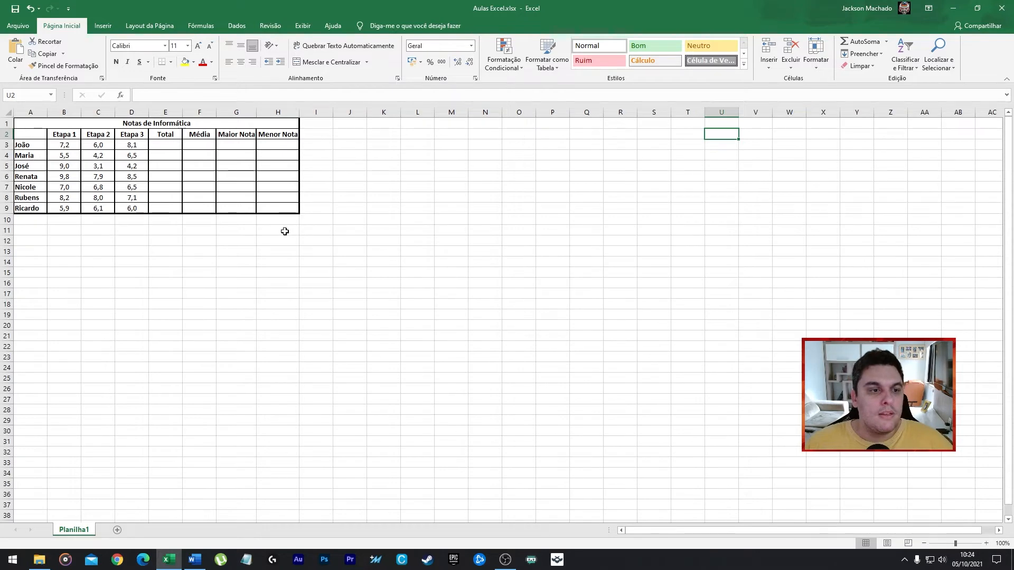
Enter the formula =soma(b3:d3) in E3 to total the three stage grades in row 3
click(170, 145)
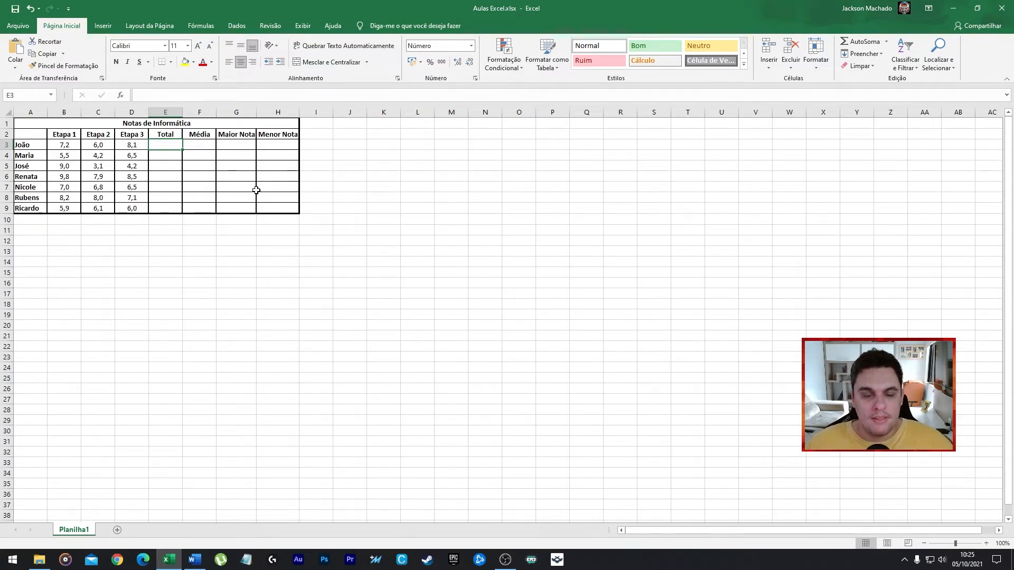
text(=)
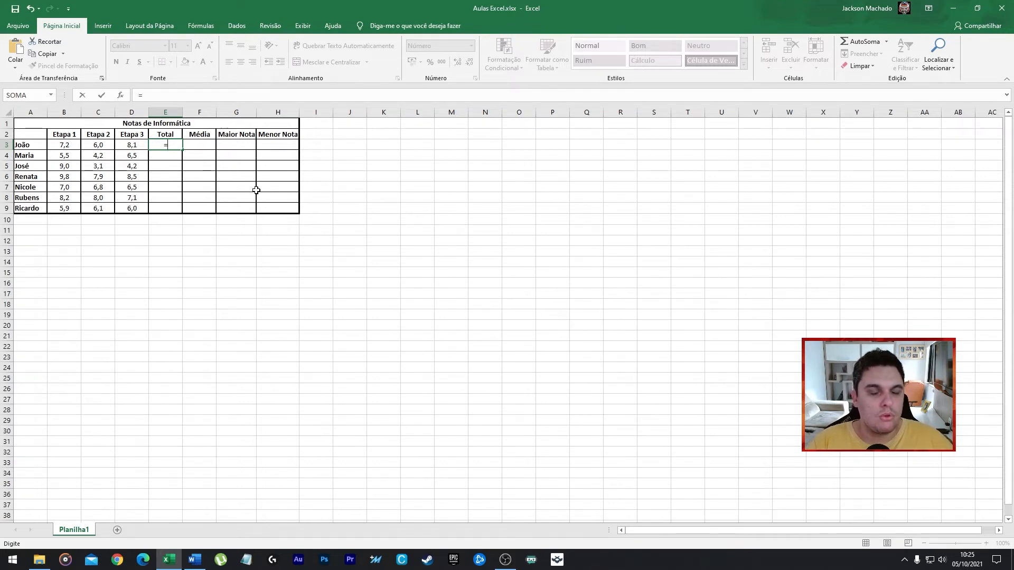
text(soma)
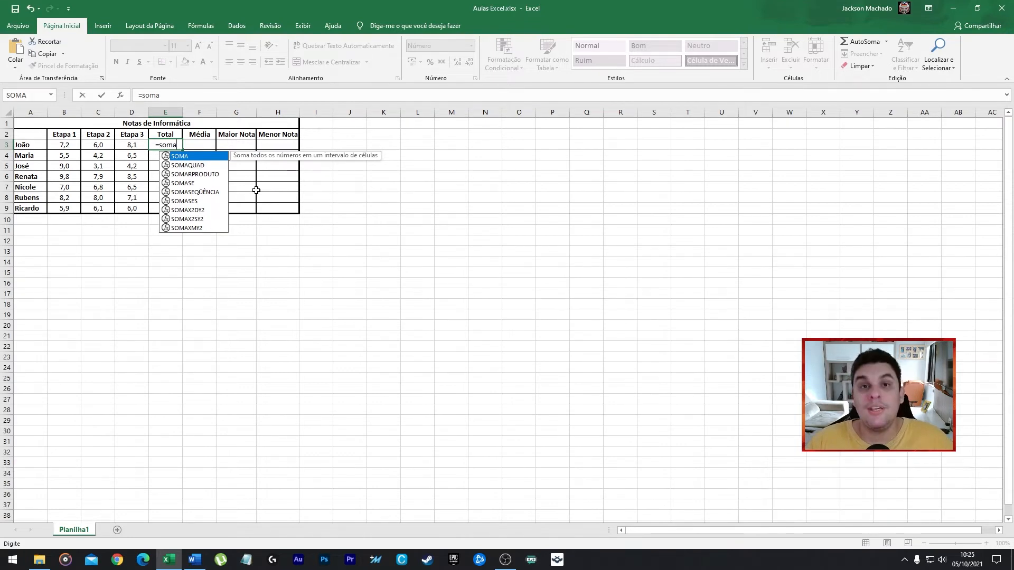
text(()
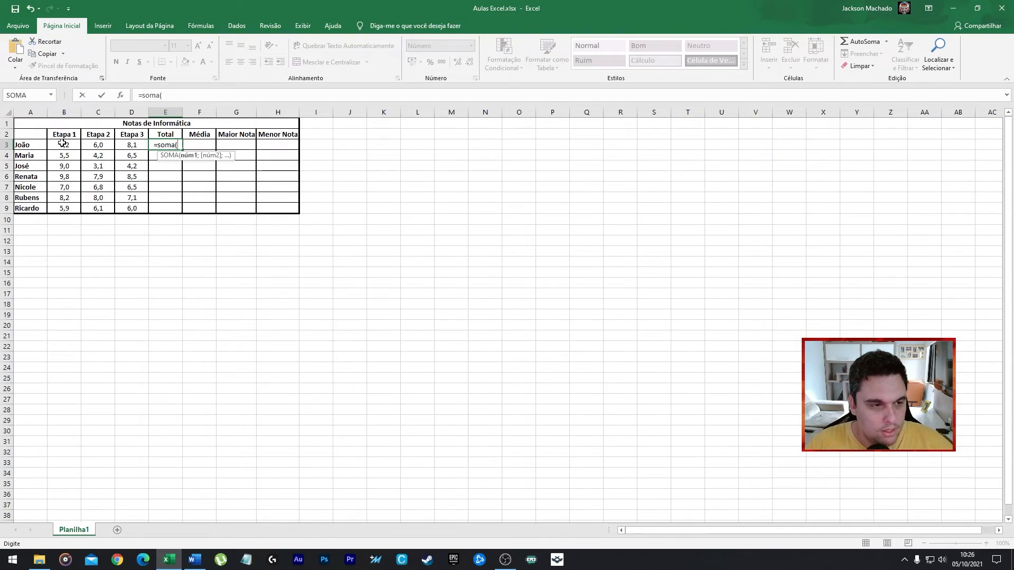
text(b3)
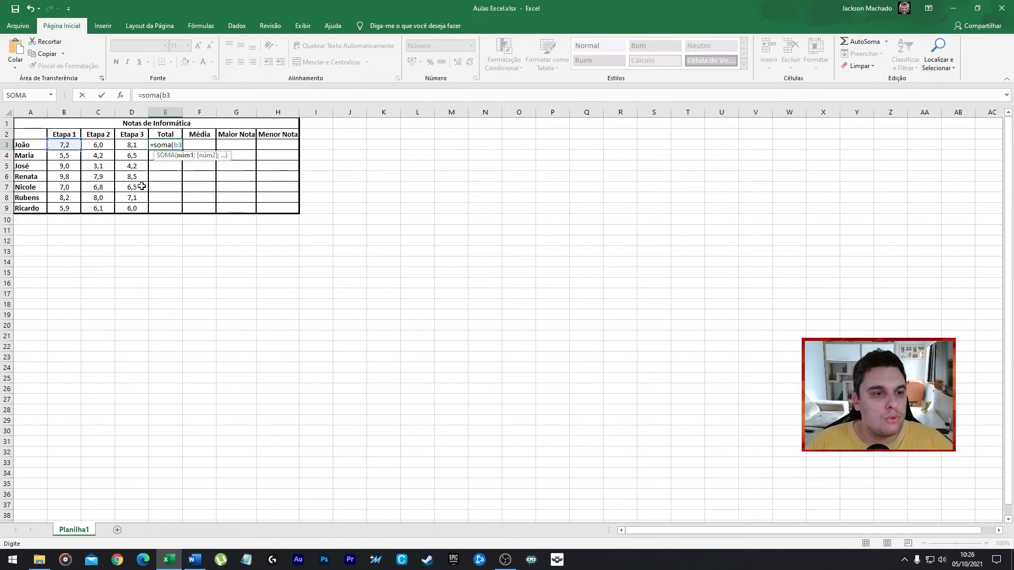
text(:)
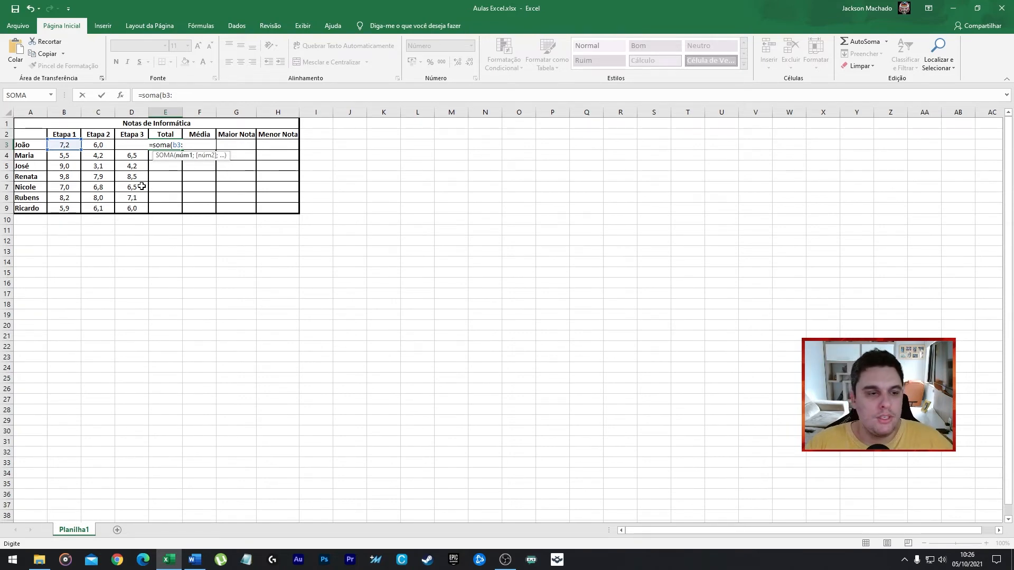
text(d3)
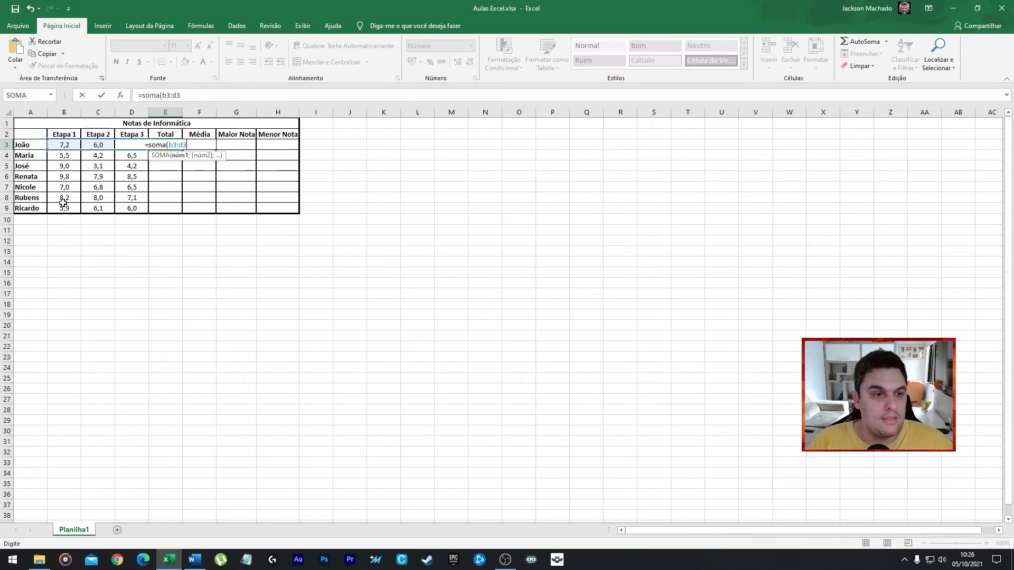
text())
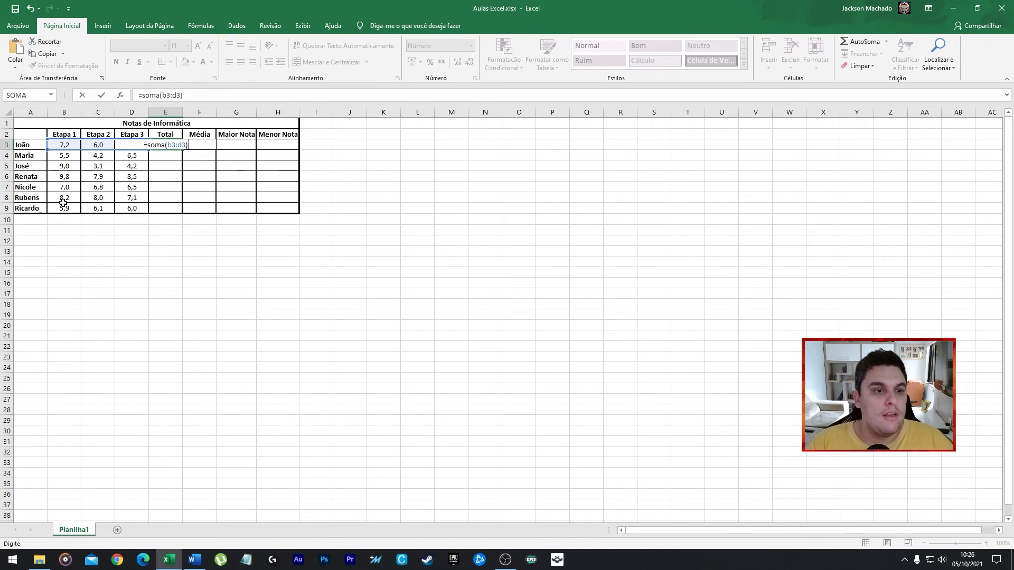
key(Return)
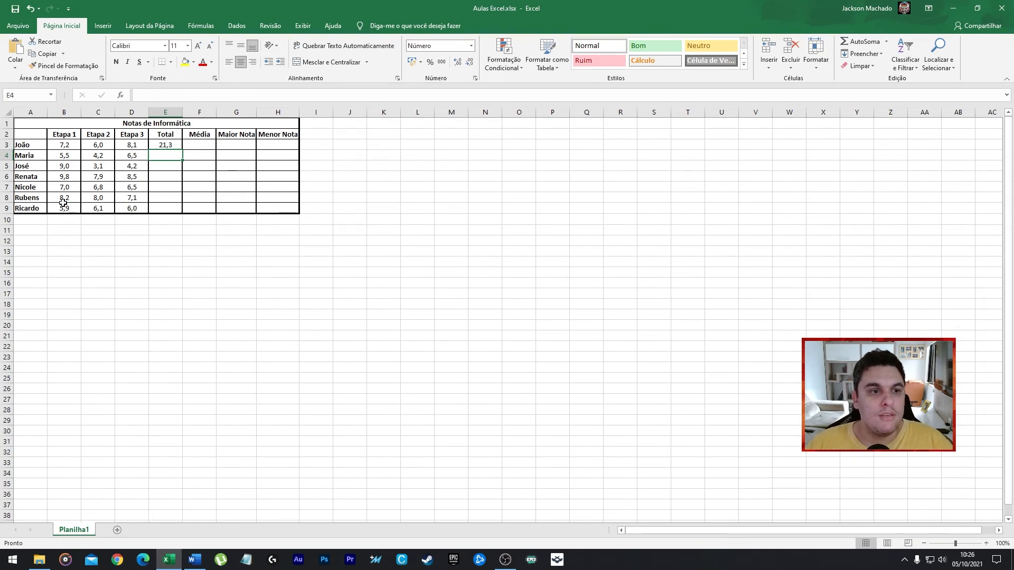
Review the SOMA formula in E3 and the row 3 grade cells from B3 to D3 that it adds
key(Up)
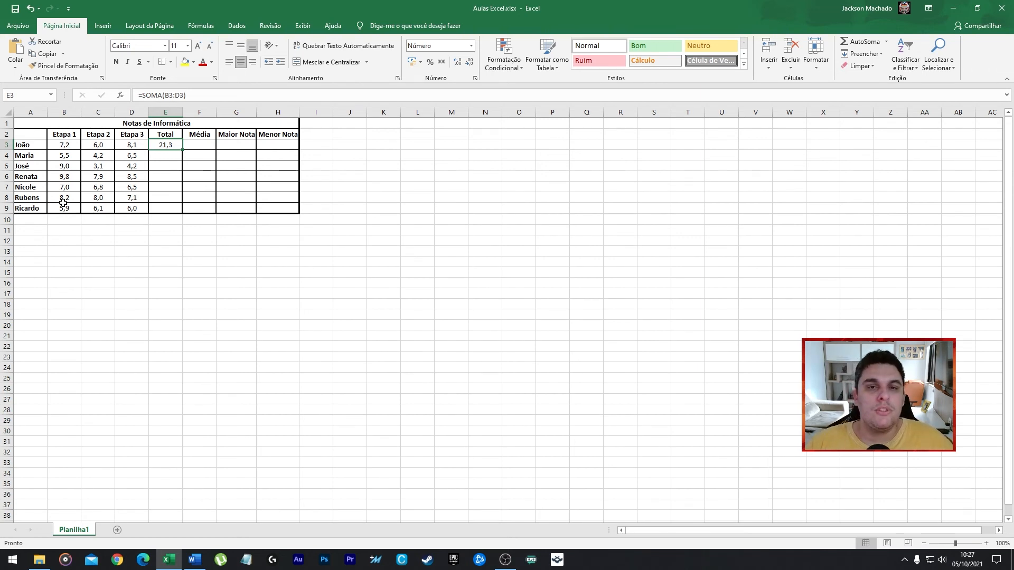
key(Left)
key(Left)
key(Left)
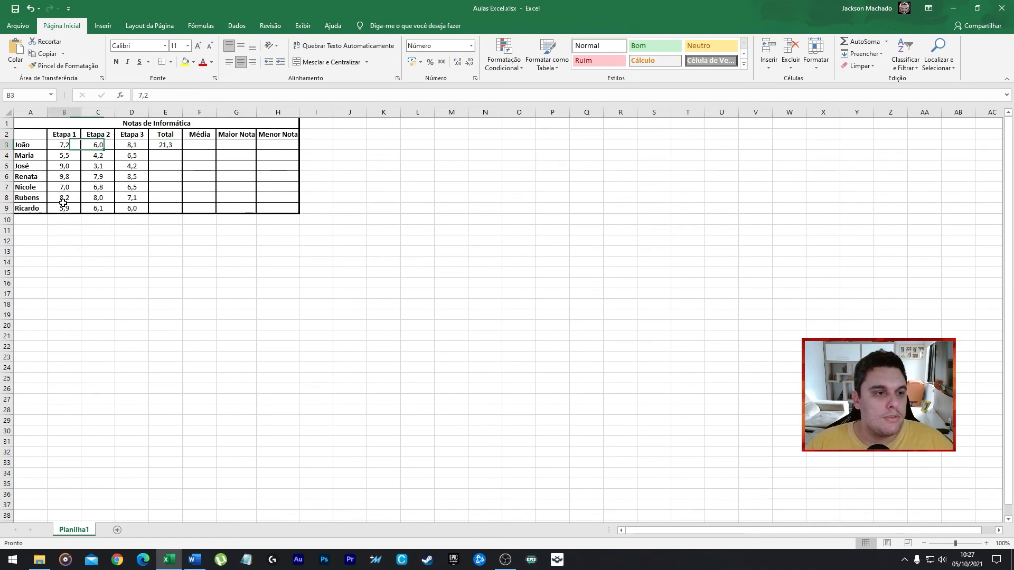
key(Right)
key(Right)
key(Right)
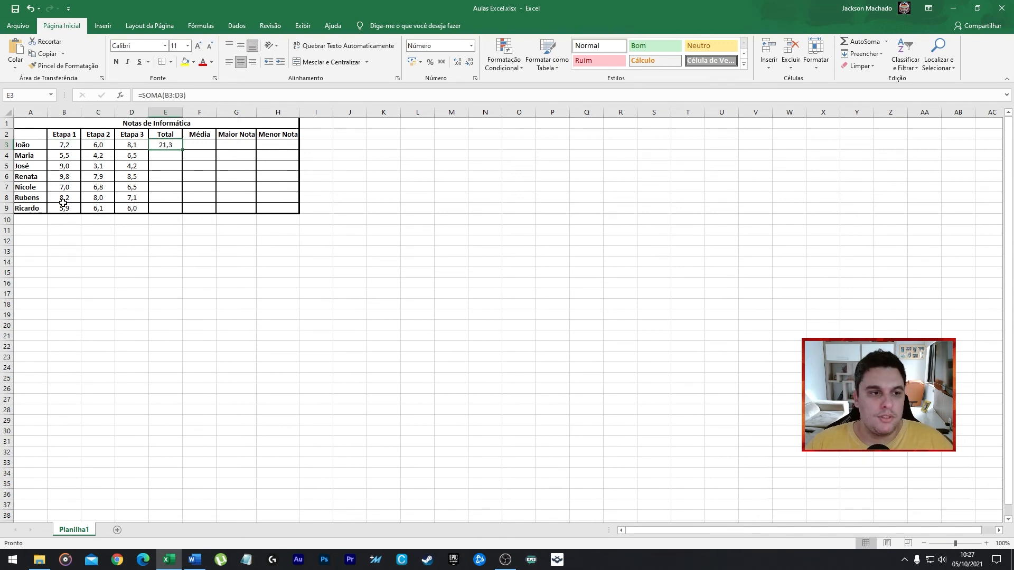
key(Down)
key(Up)
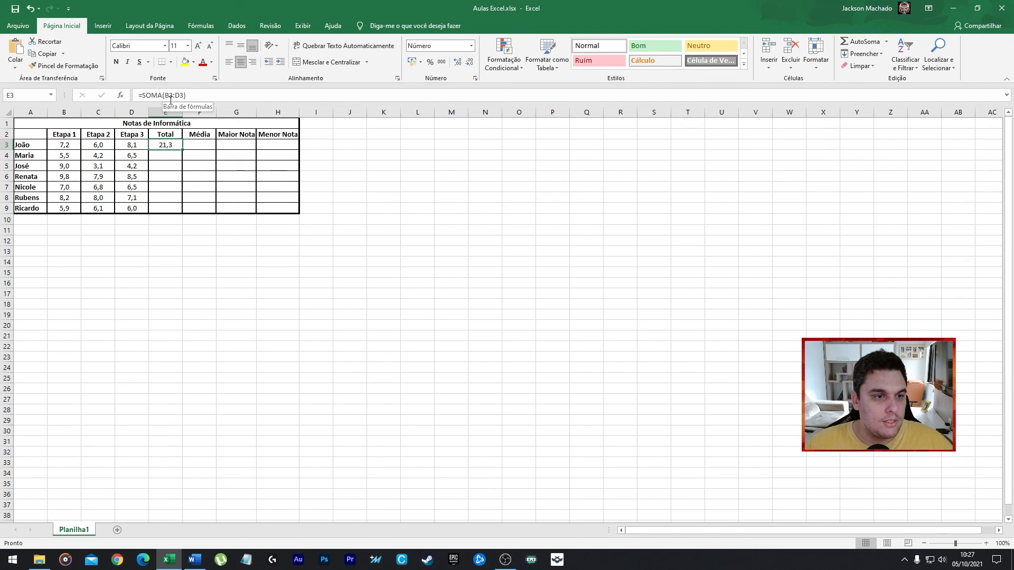
Fill the SOMA formula from E3 down to E9 and check the row references in the copied formulas
drag(182, 150, 182, 212)
click(170, 154)
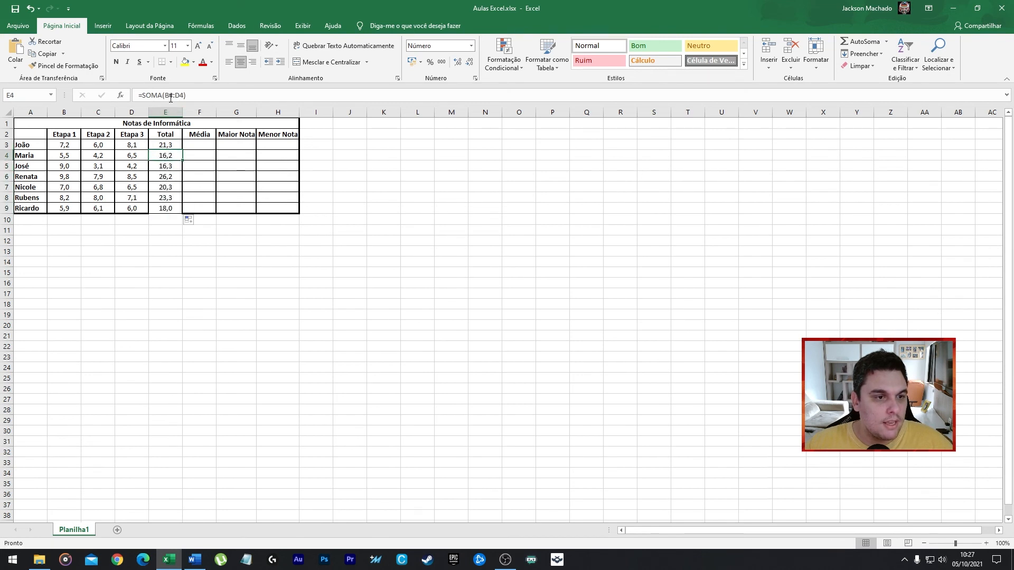
click(166, 167)
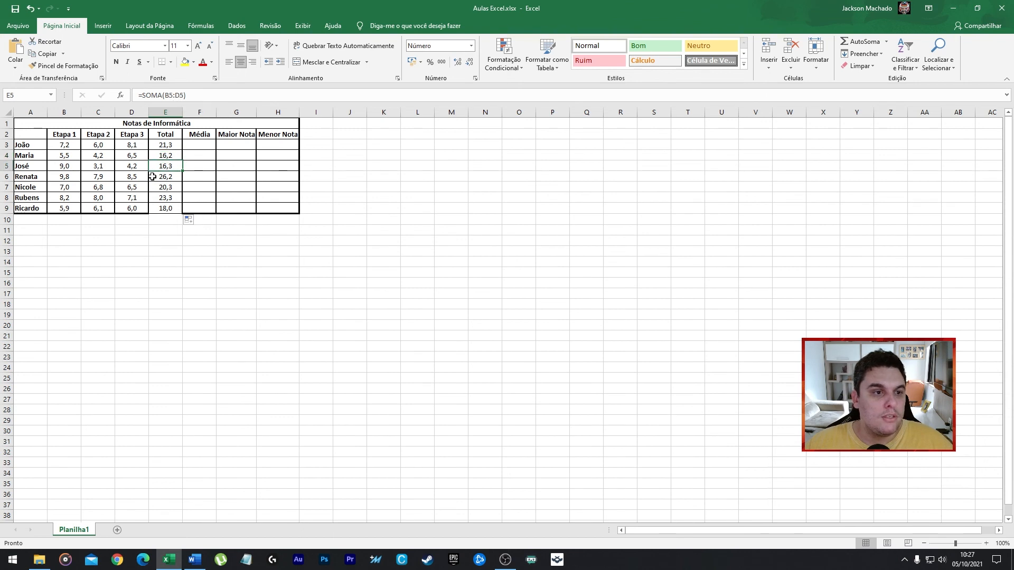
click(164, 178)
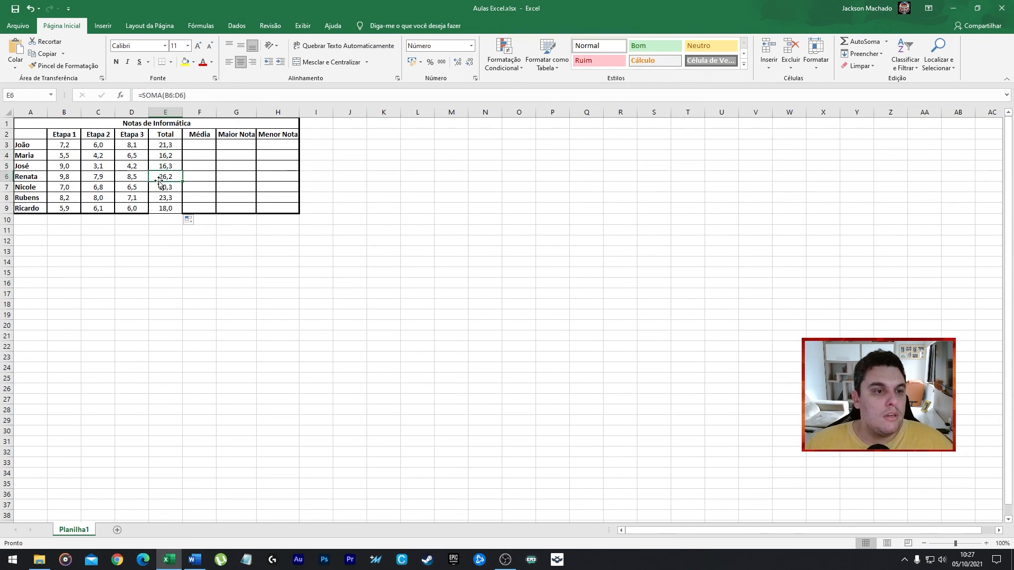
click(167, 210)
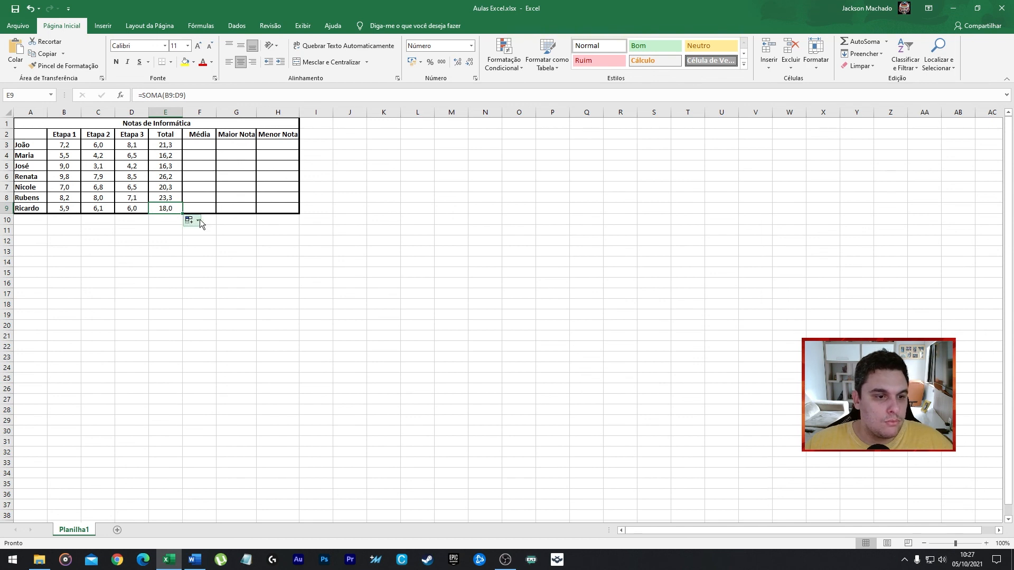
Switch the Total column's fill option to fill without formatting, then deselect the range
click(196, 220)
click(202, 257)
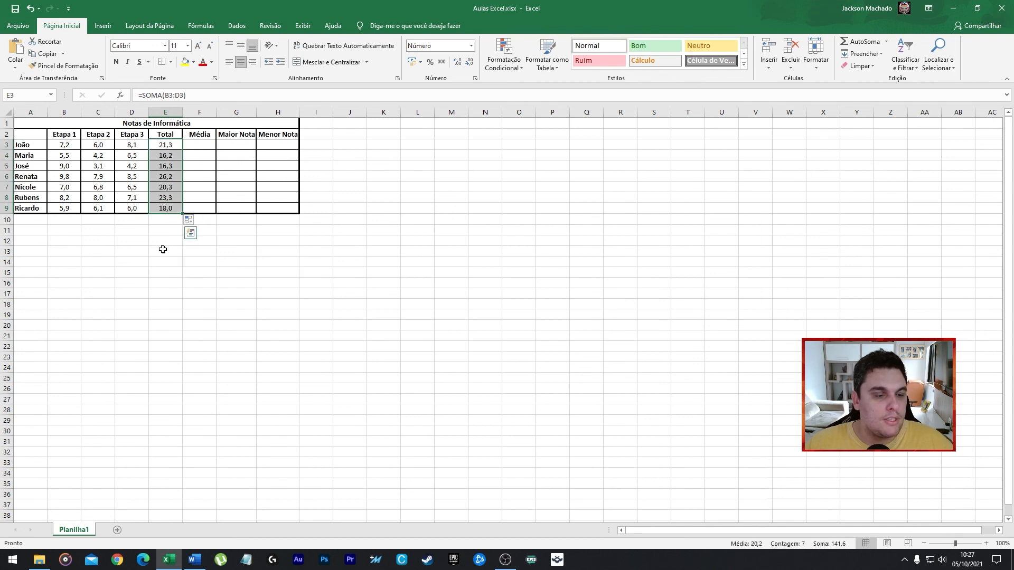
click(164, 251)
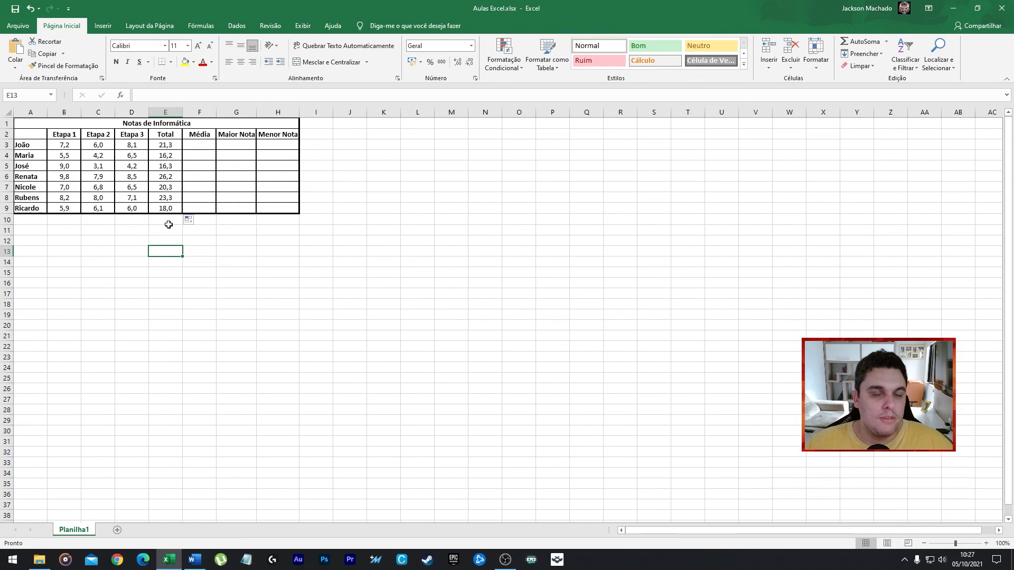